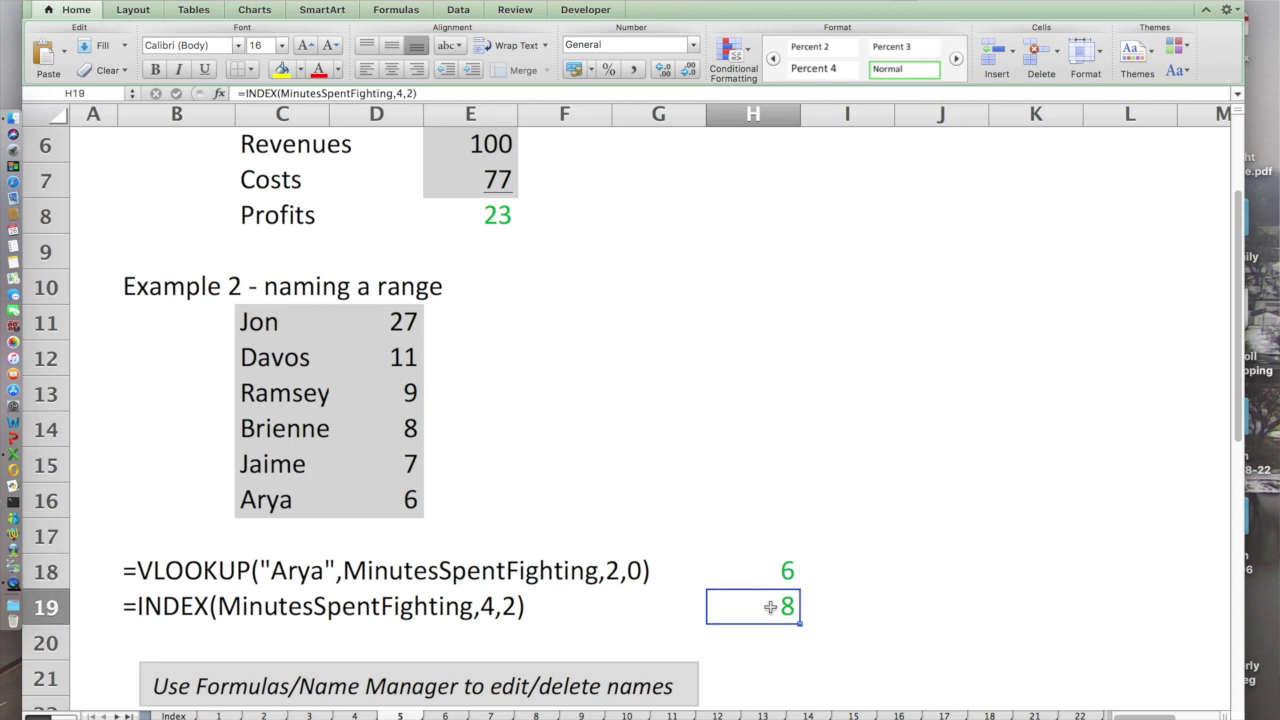
Inspect the INDEX formula in H19 that references the MinutesSpentFighting range, leaving it unedited
double_click(770, 608)
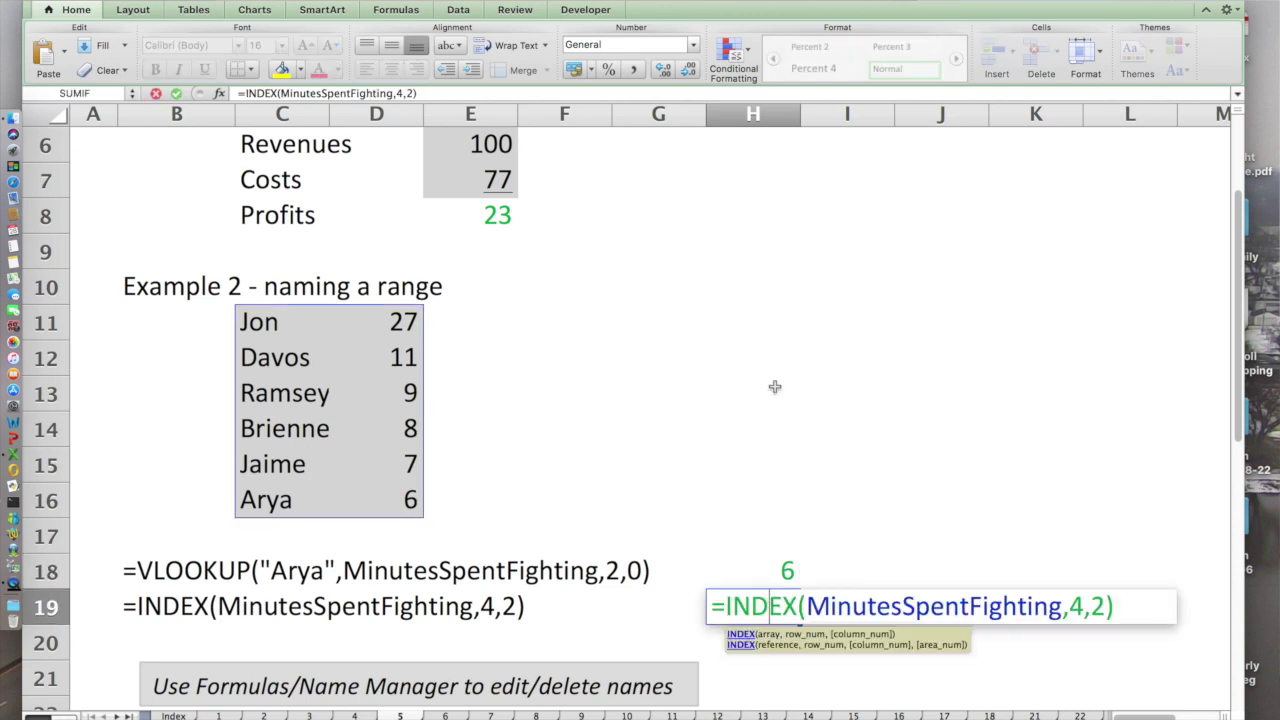
key("Escape")
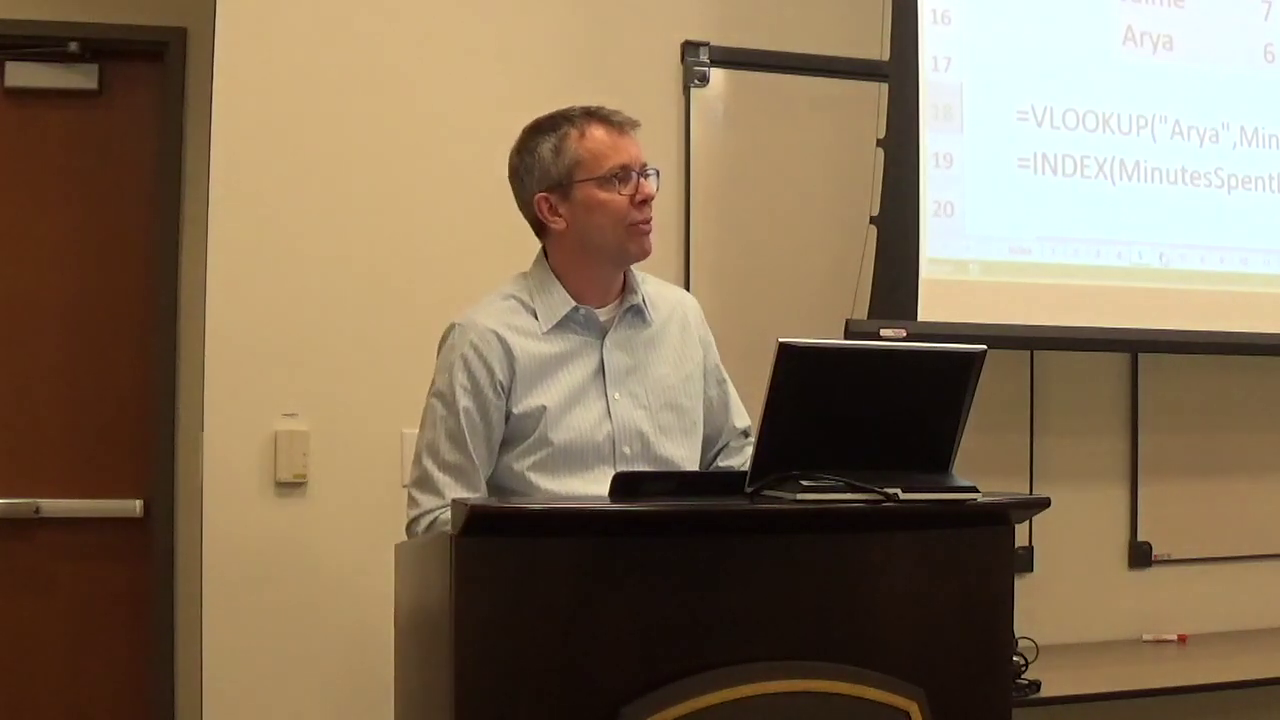
scroll(1100, 140, "up", 3)
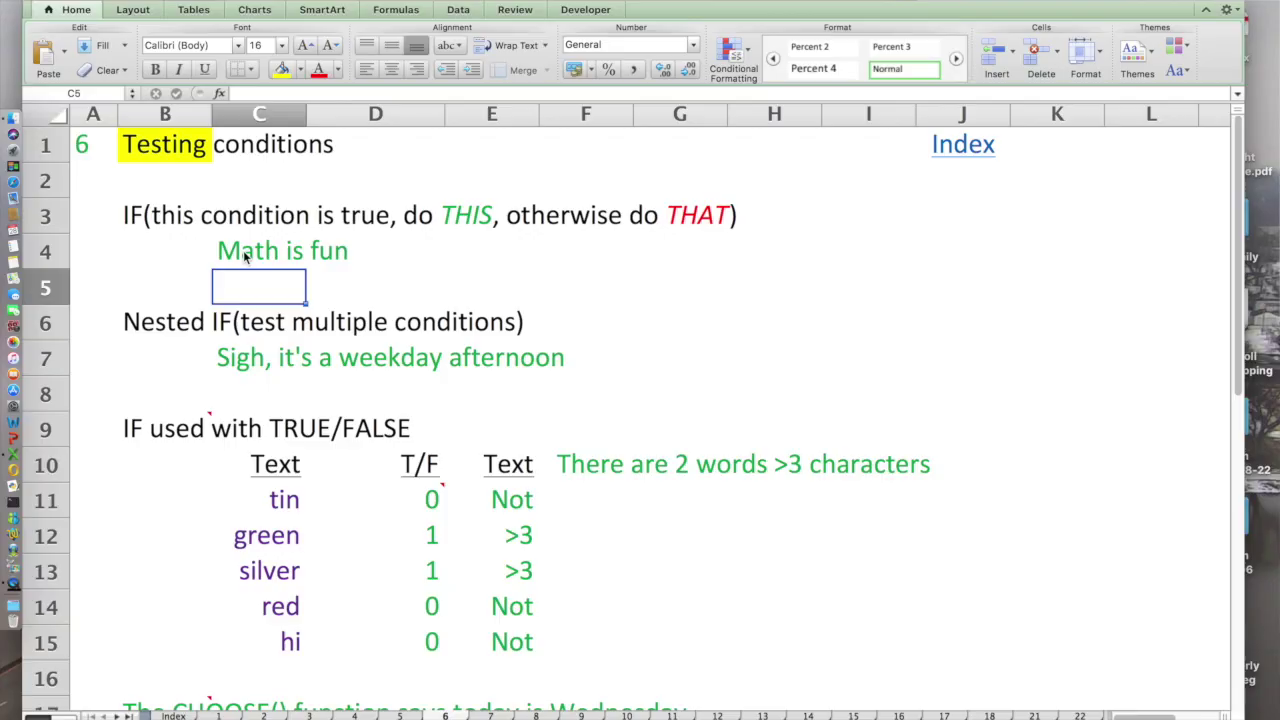
Inspect the IF formula in C4 of sheet 6 and the conditions and text results of the nested IF in C7
left_click(243, 251)
double_click(243, 251)
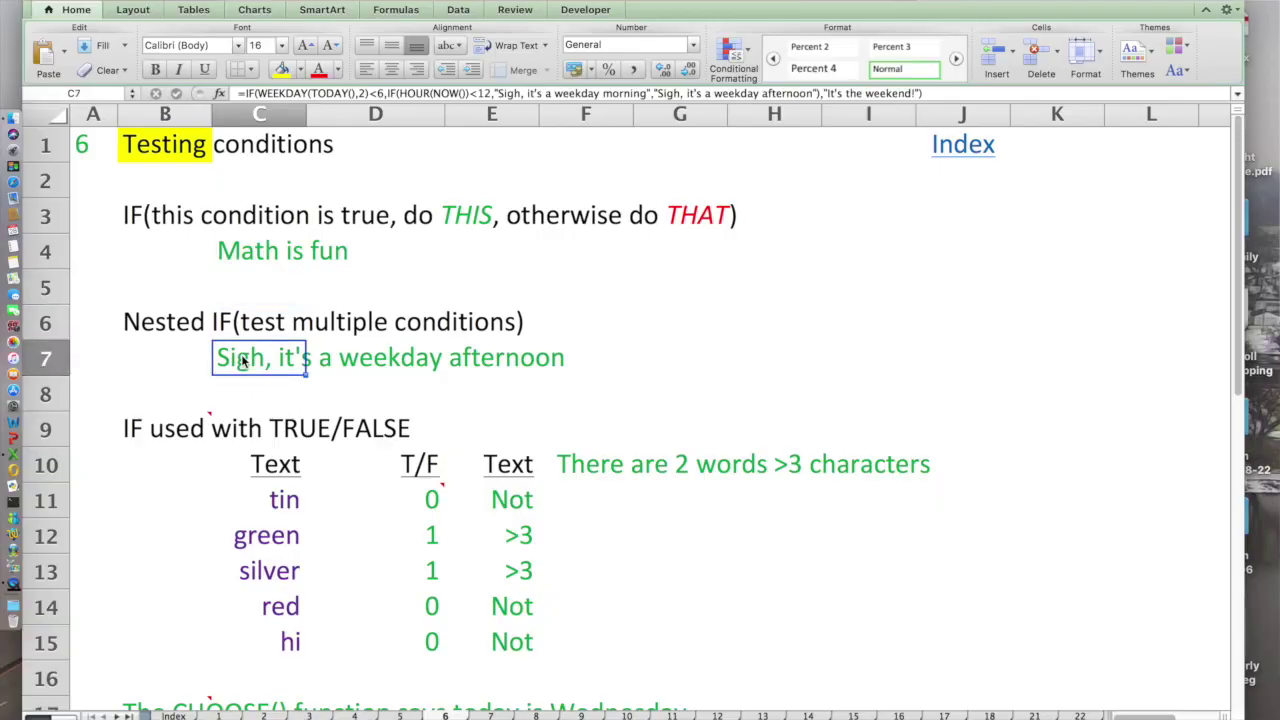
double_click(242, 362)
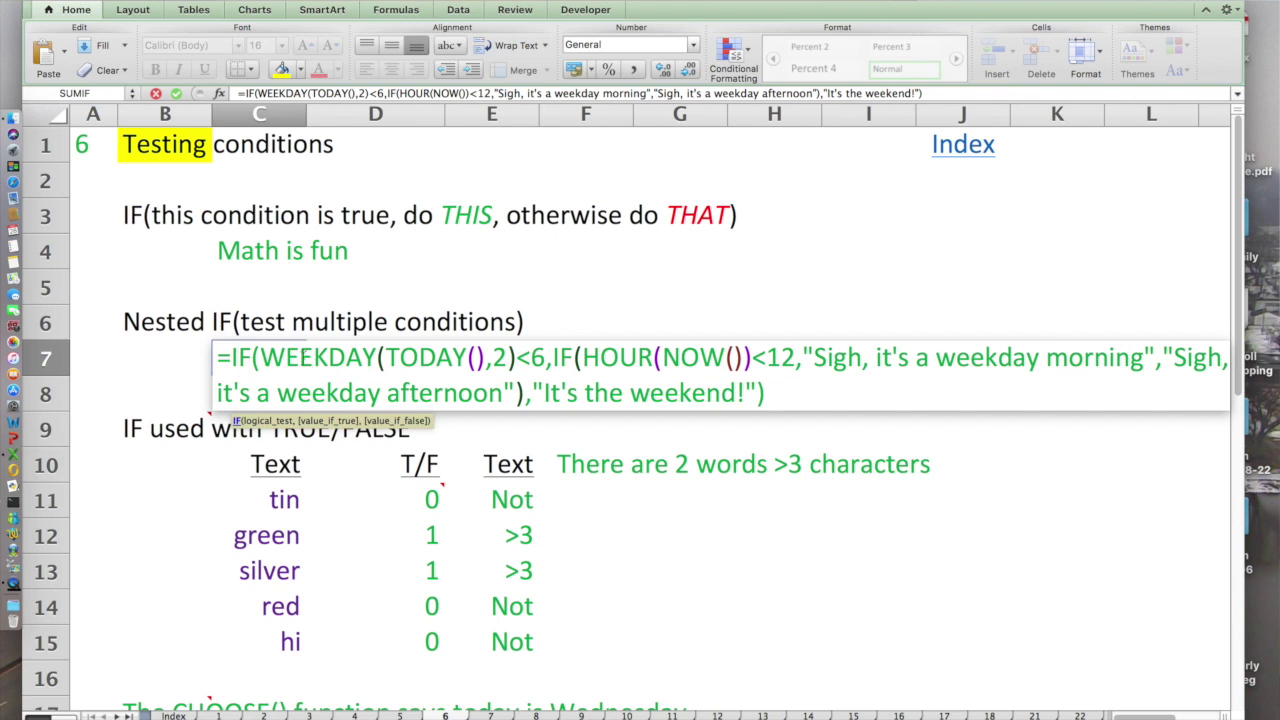
left_click_drag(300, 357, 712, 348)
left_click_drag(543, 393, 706, 393)
left_click_drag(814, 357, 1007, 360)
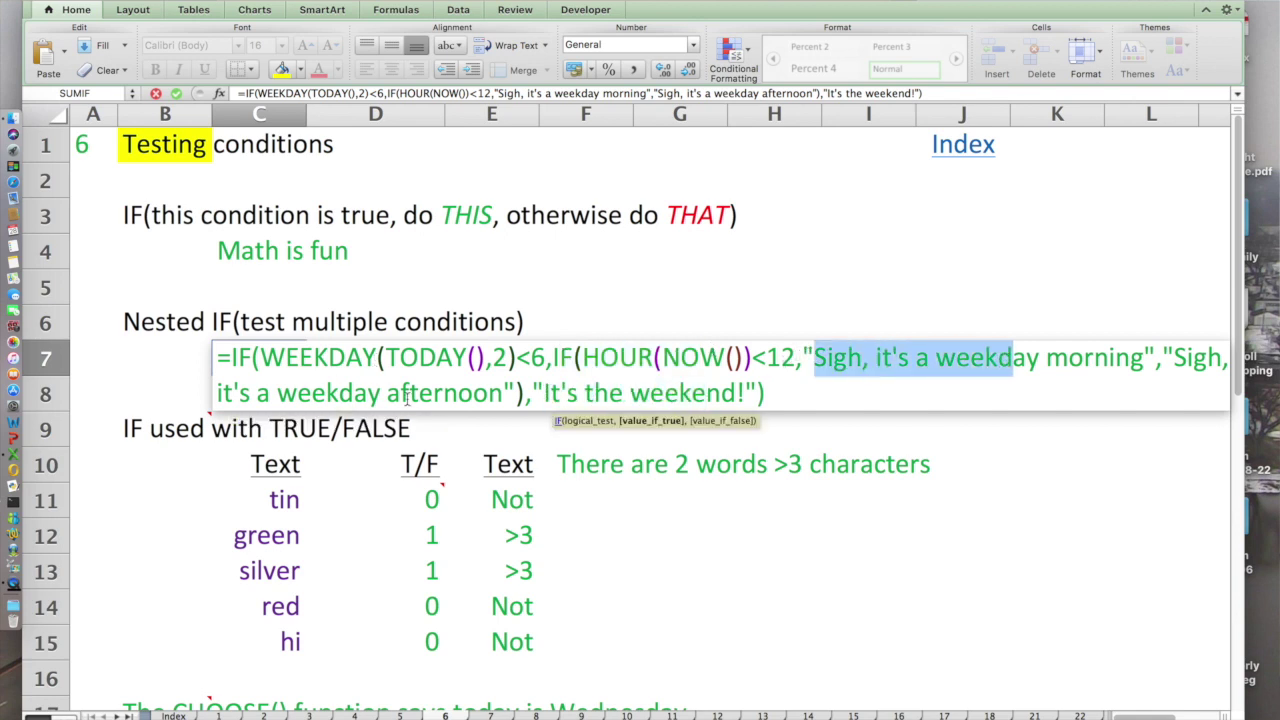
left_click_drag(501, 393, 297, 393)
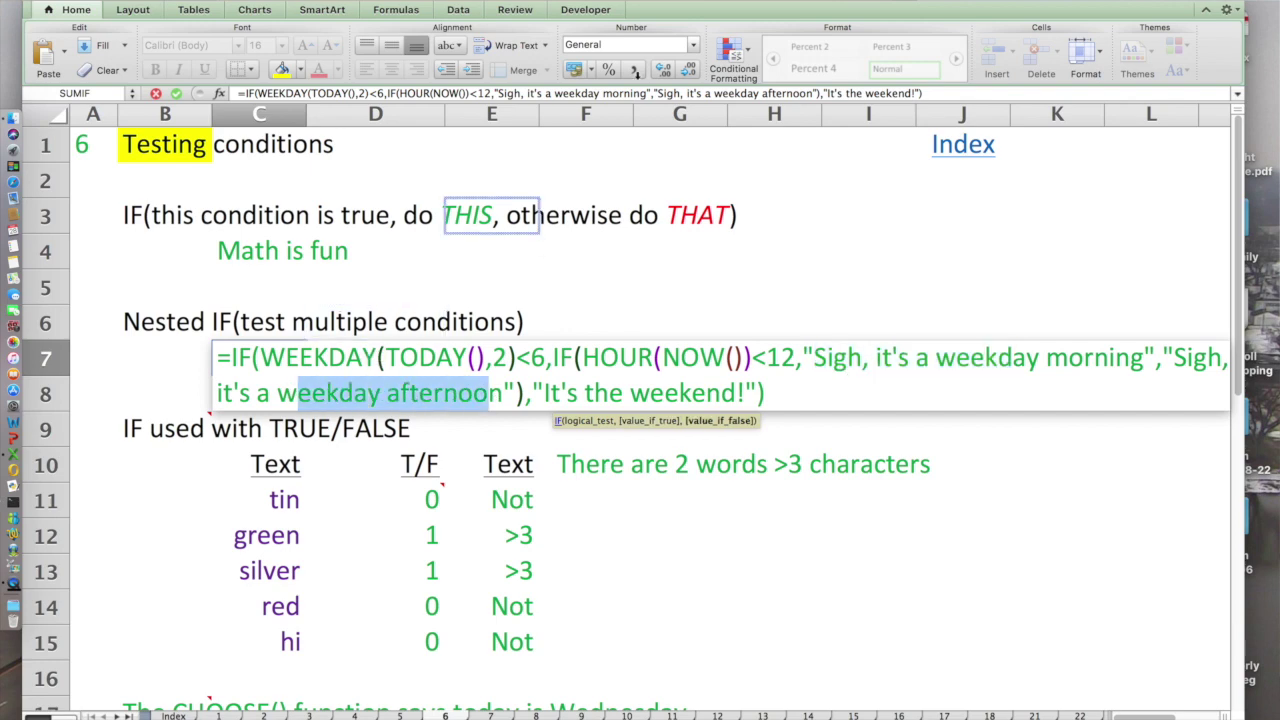
key("Escape")
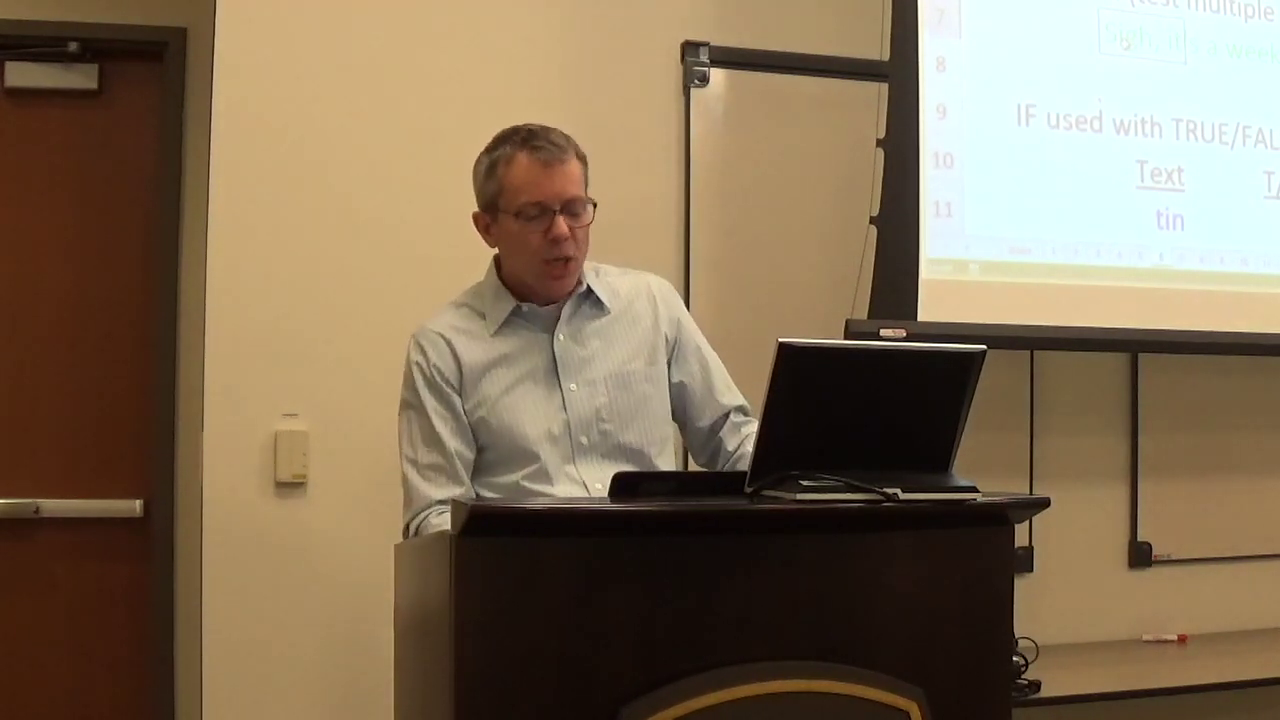
scroll(1100, 130, "down", 3)
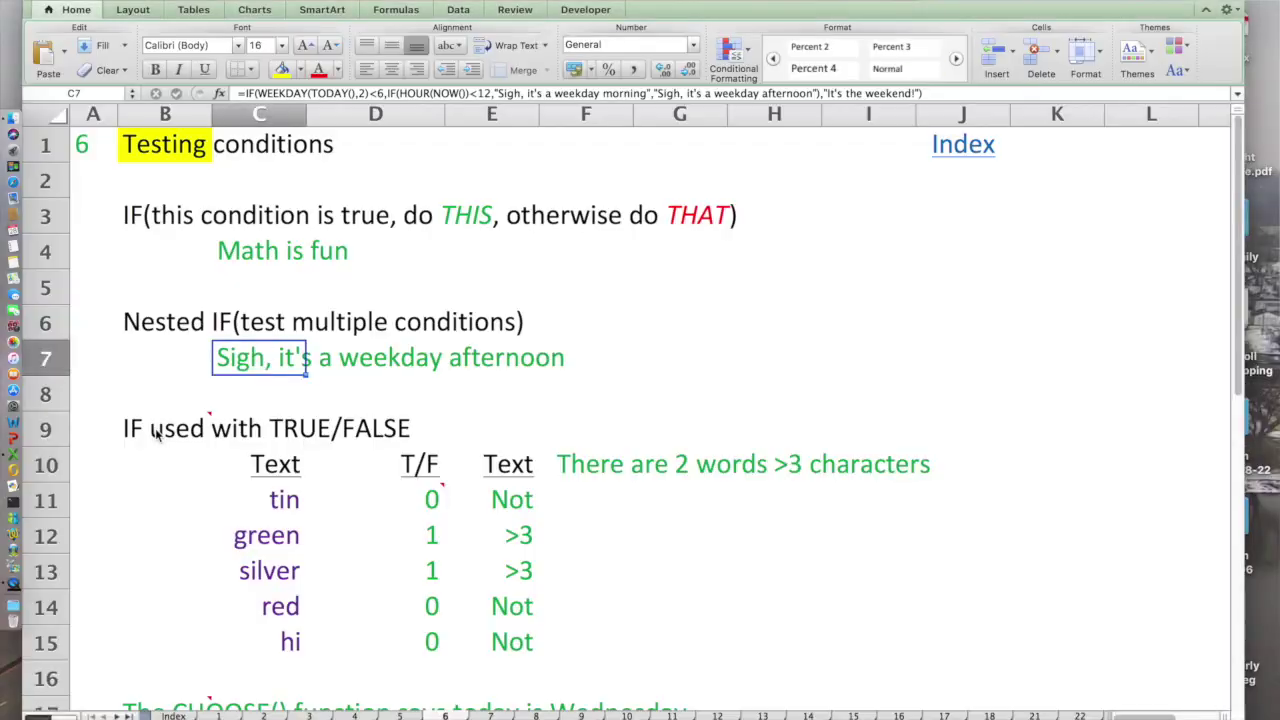
Read the note on the "IF used with TRUE/FALSE" heading in B9, leaving the C7 formula unedited
double_click(300, 358)
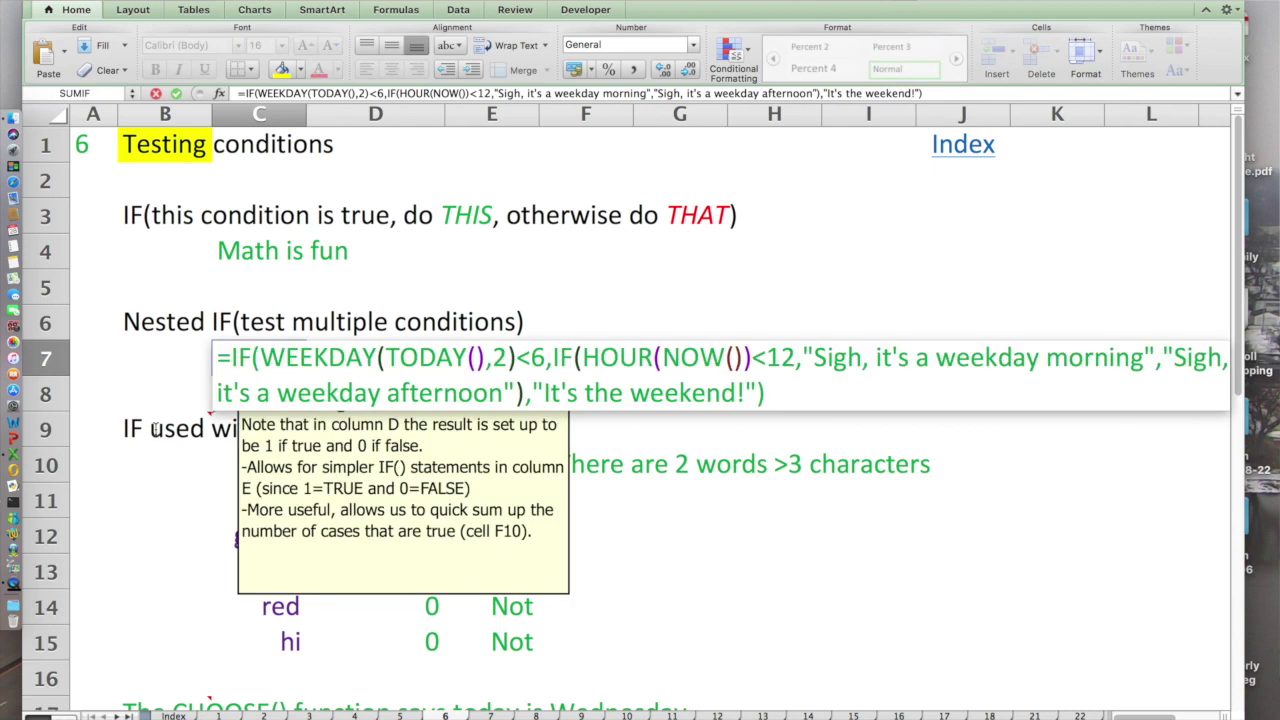
type("+")
left_click(165, 428)
key("Return")
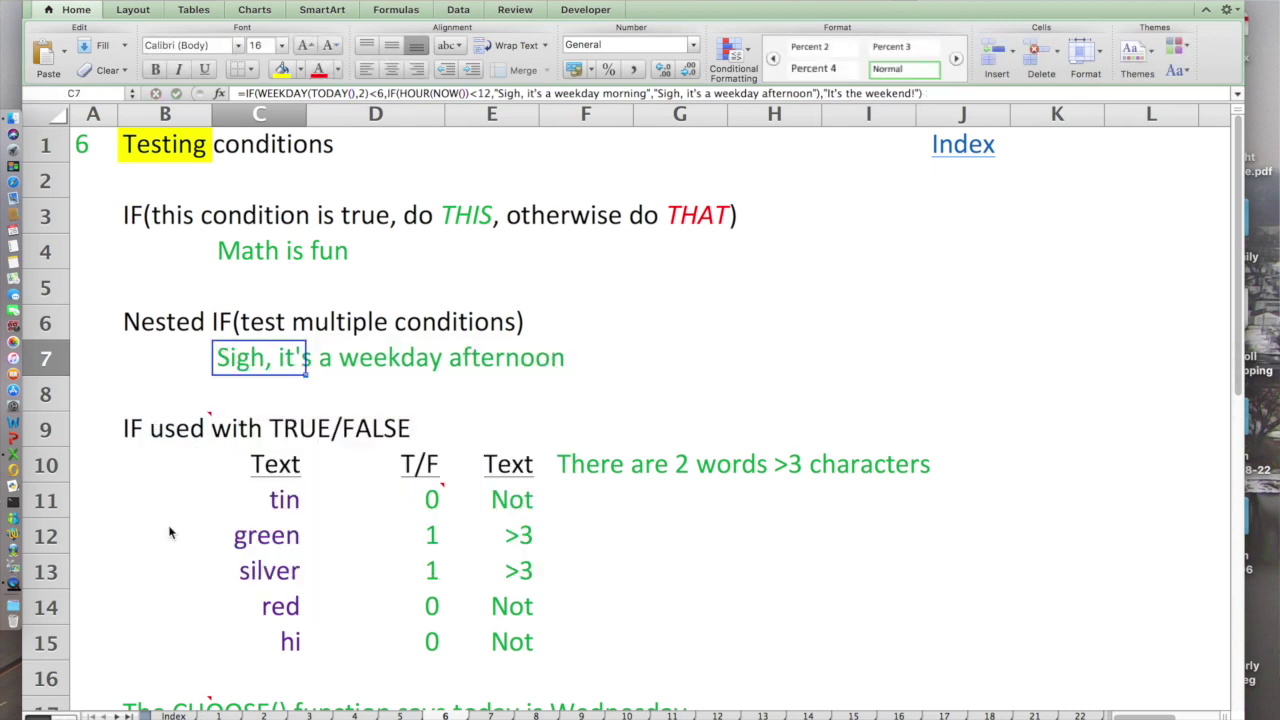
left_click(158, 464)
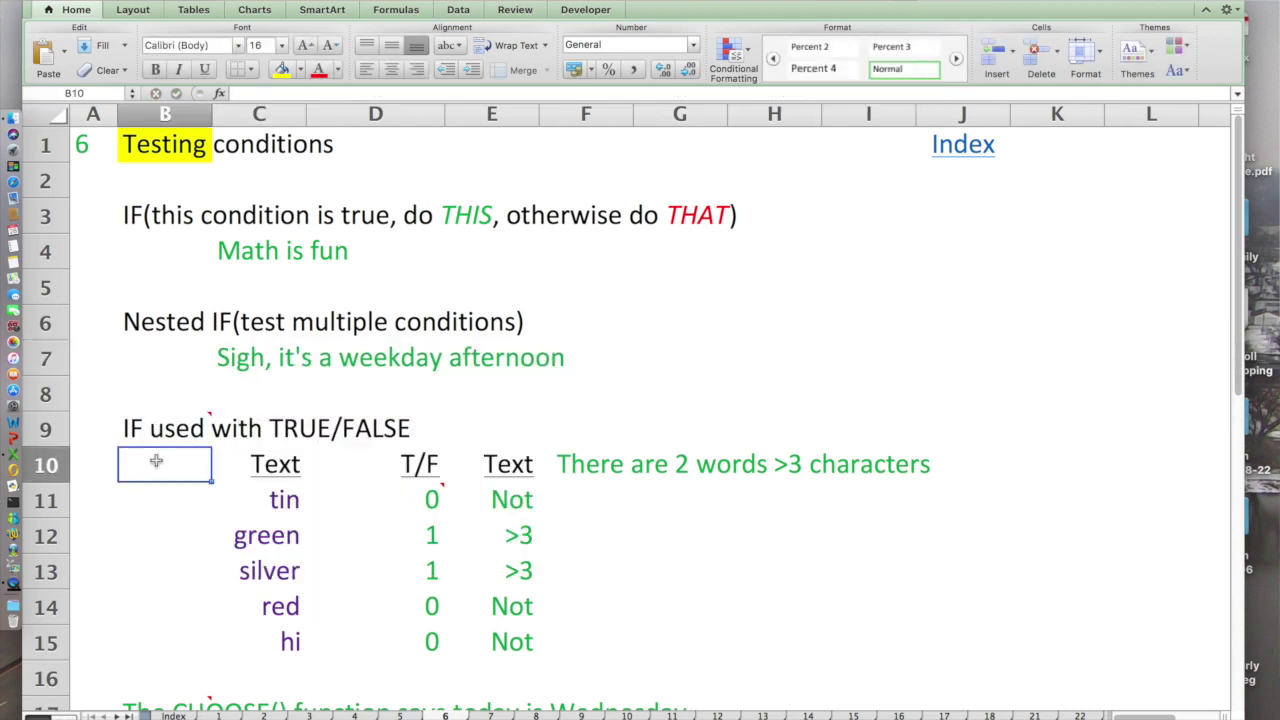
Examine the IF(LEN()) formulas in the T/F column D11:D15, highlighting the true and false arguments in D12
left_click(428, 500)
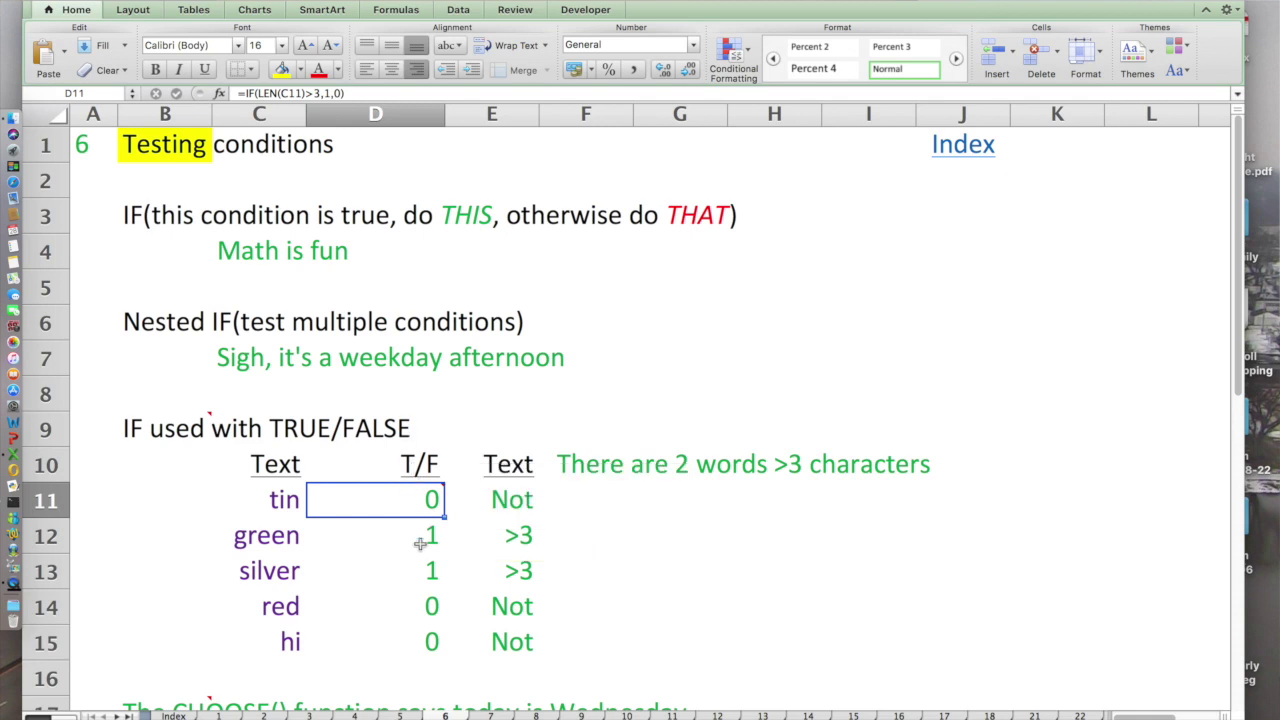
left_click(403, 535)
double_click(403, 535)
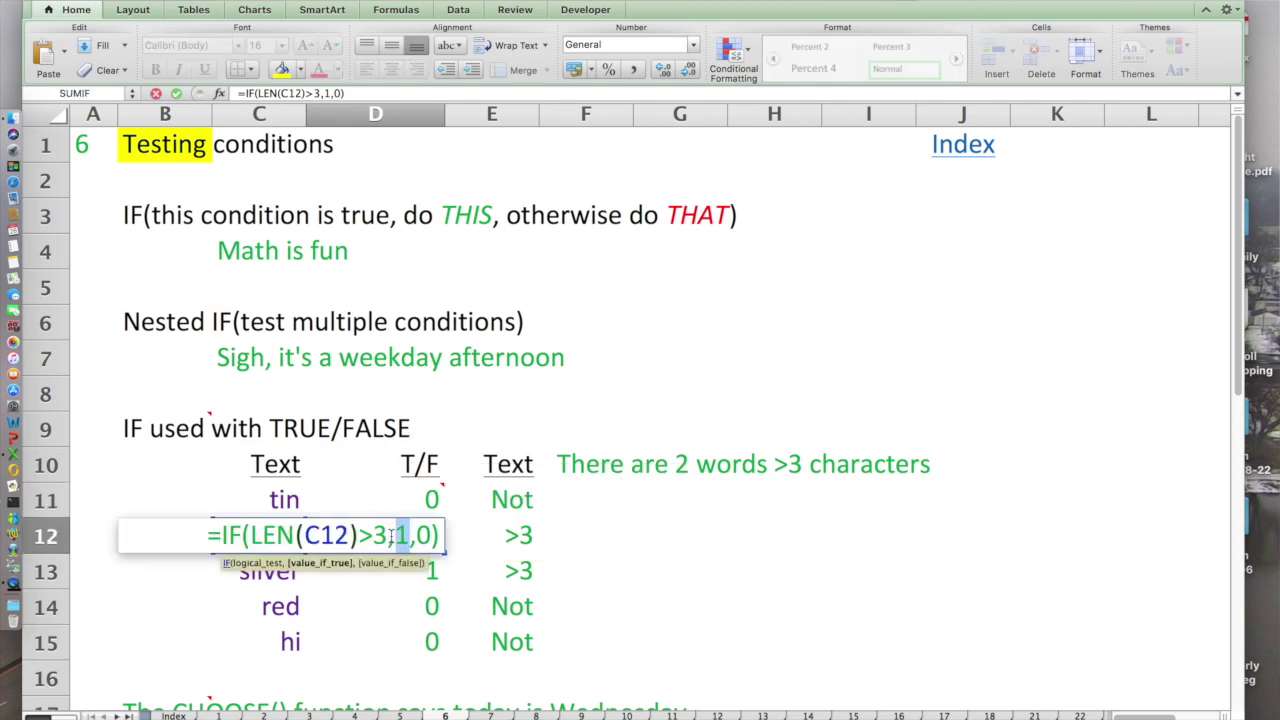
left_click(418, 535)
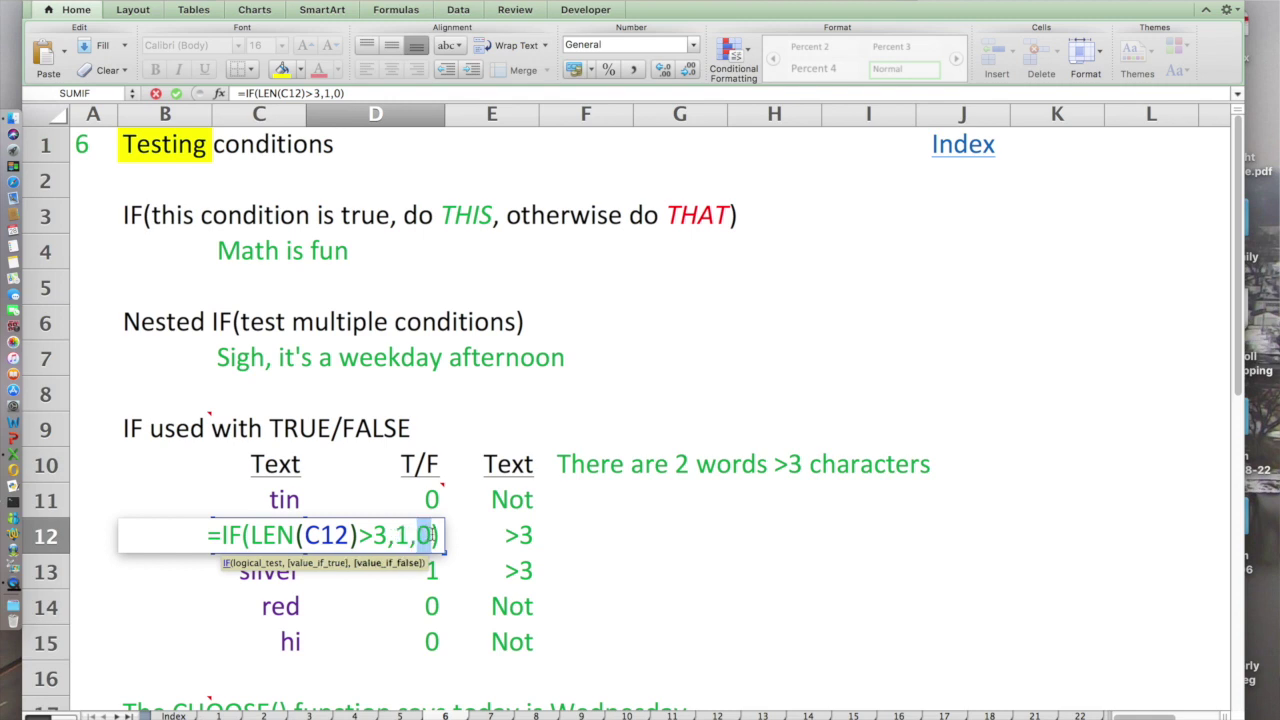
key("Escape")
left_click_drag(420, 500, 420, 635)
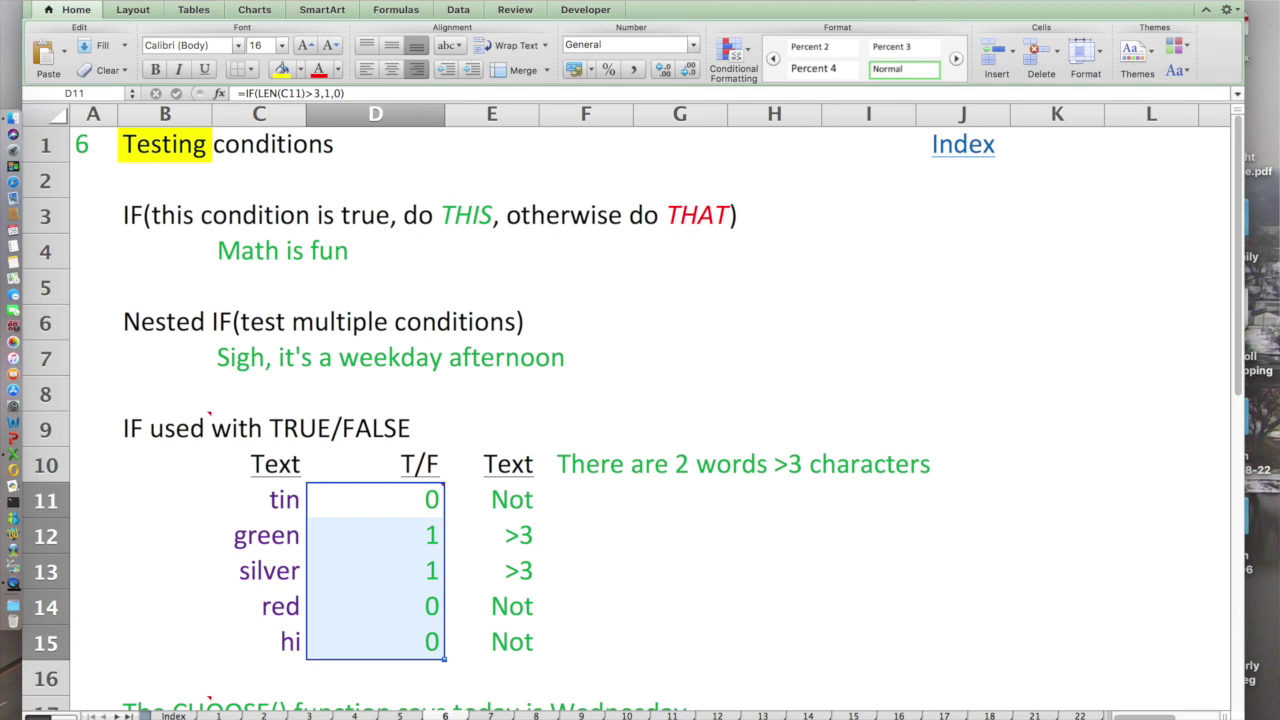
Inspect the F10 formula that joins text with the SUM of D11:D15, leaving it unedited
left_click(569, 468)
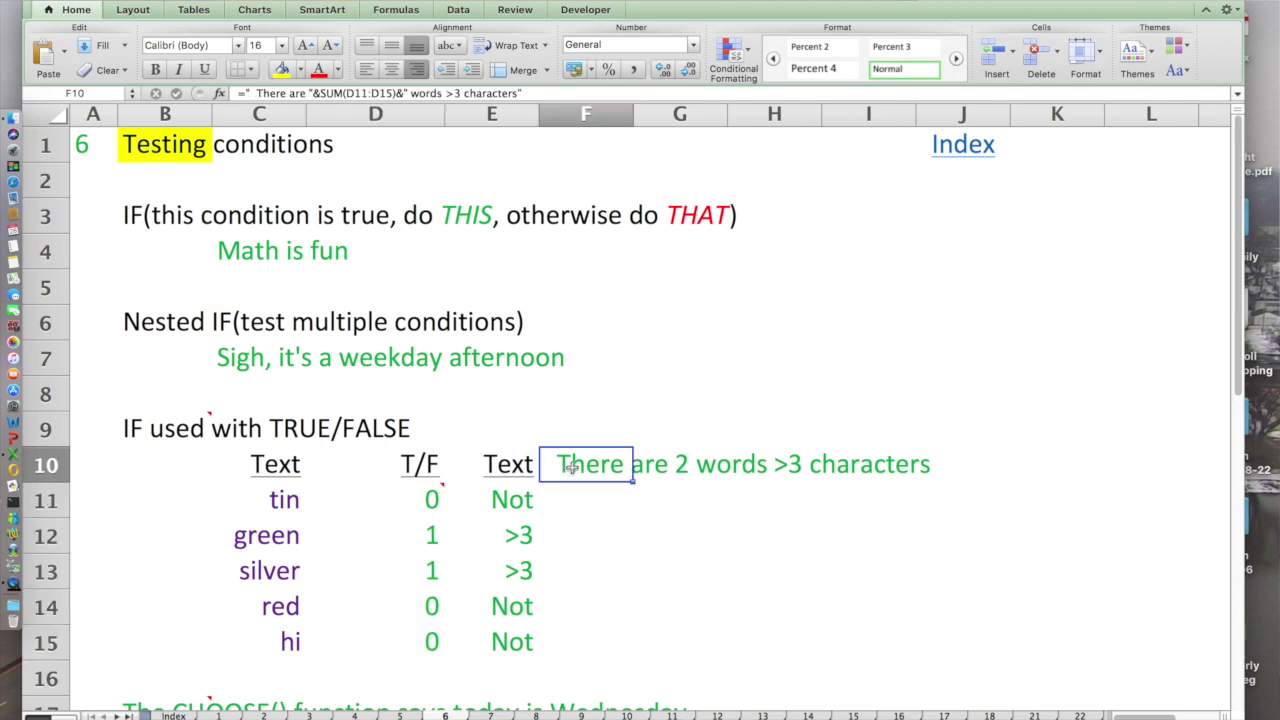
double_click(569, 468)
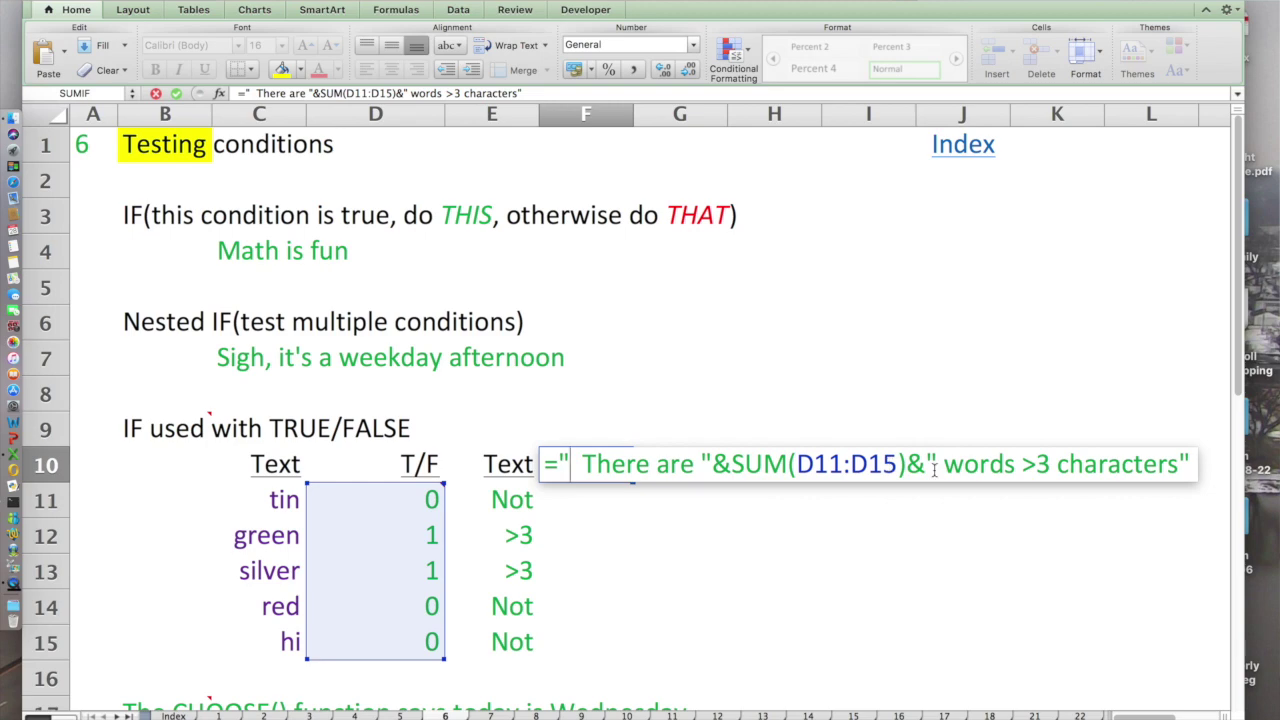
key("Escape")
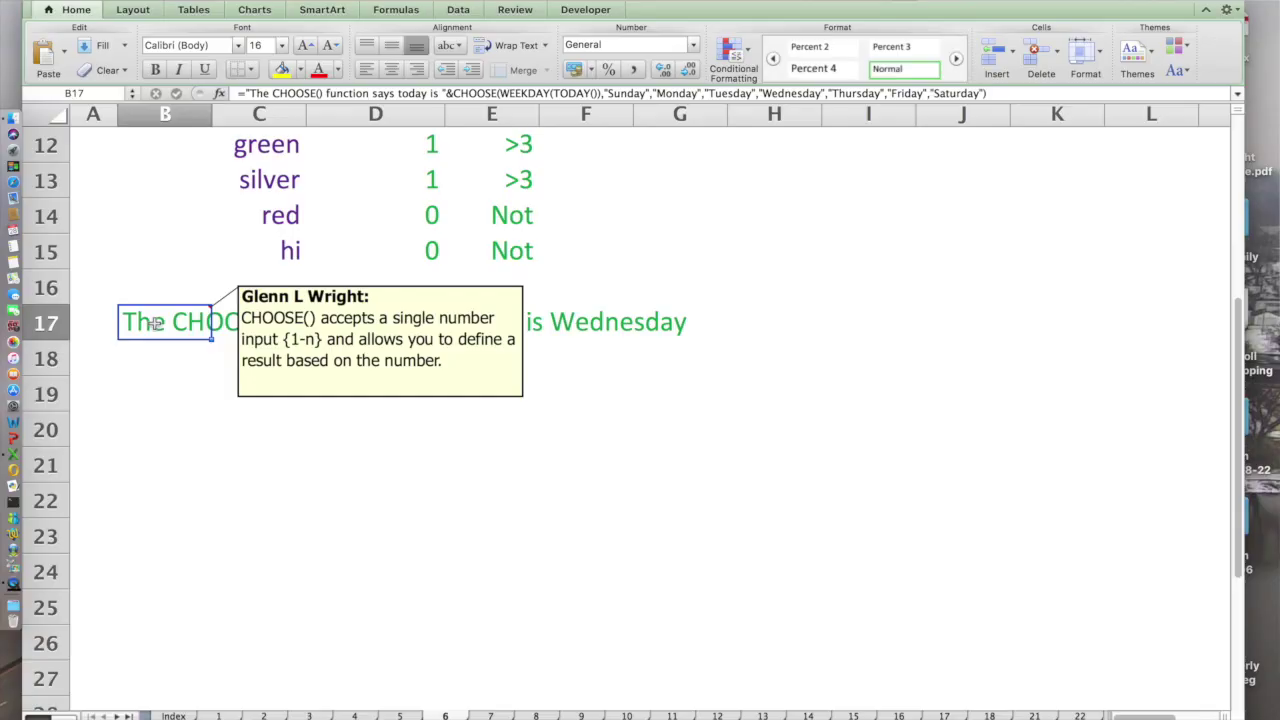
Examine the CHOOSE formula in B17, highlighting its WEEKDAY(TODAY()) index and first weekday values
double_click(160, 322)
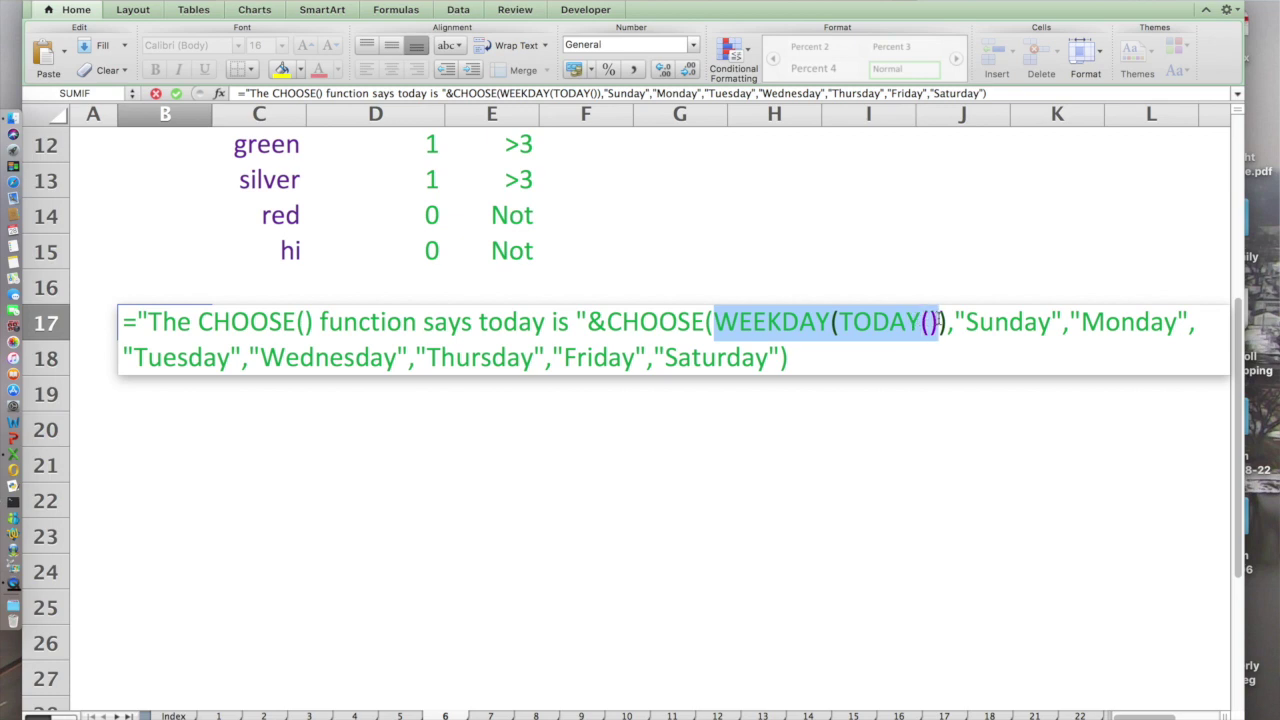
left_click_drag(968, 321, 1045, 321)
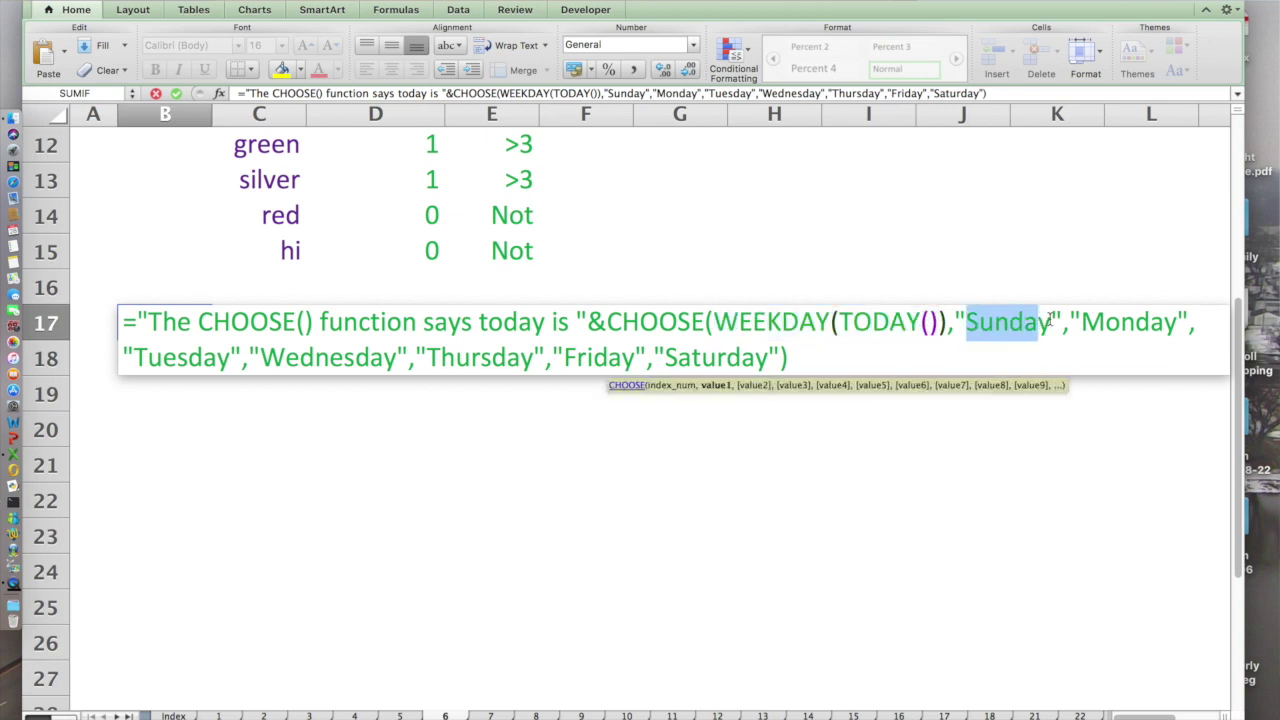
left_click(1096, 320)
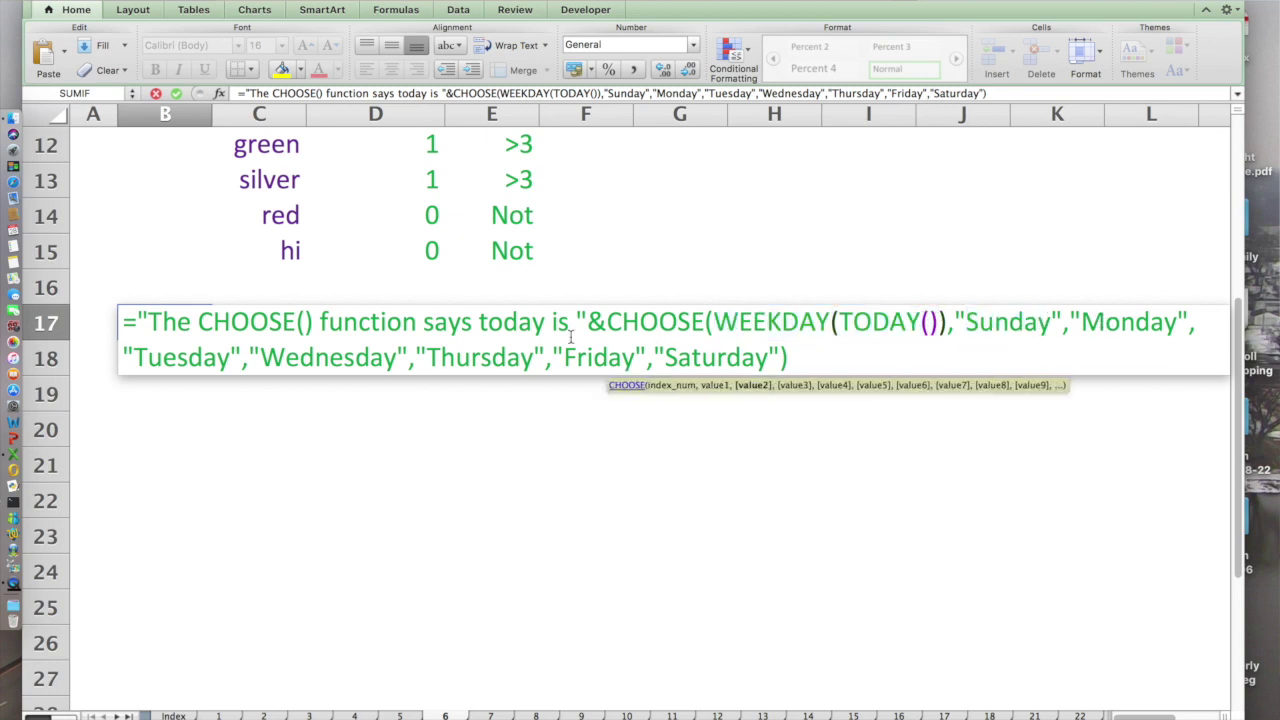
key("Return")
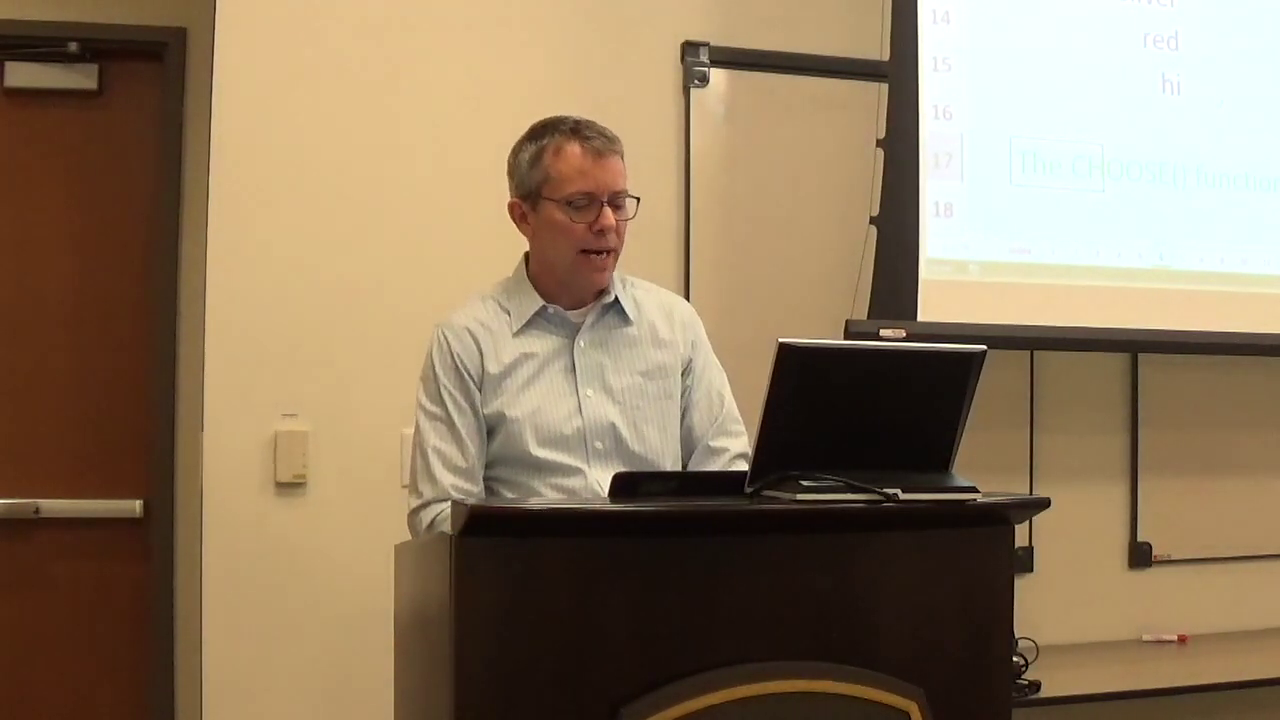
scroll(1100, 130, "up", 2)
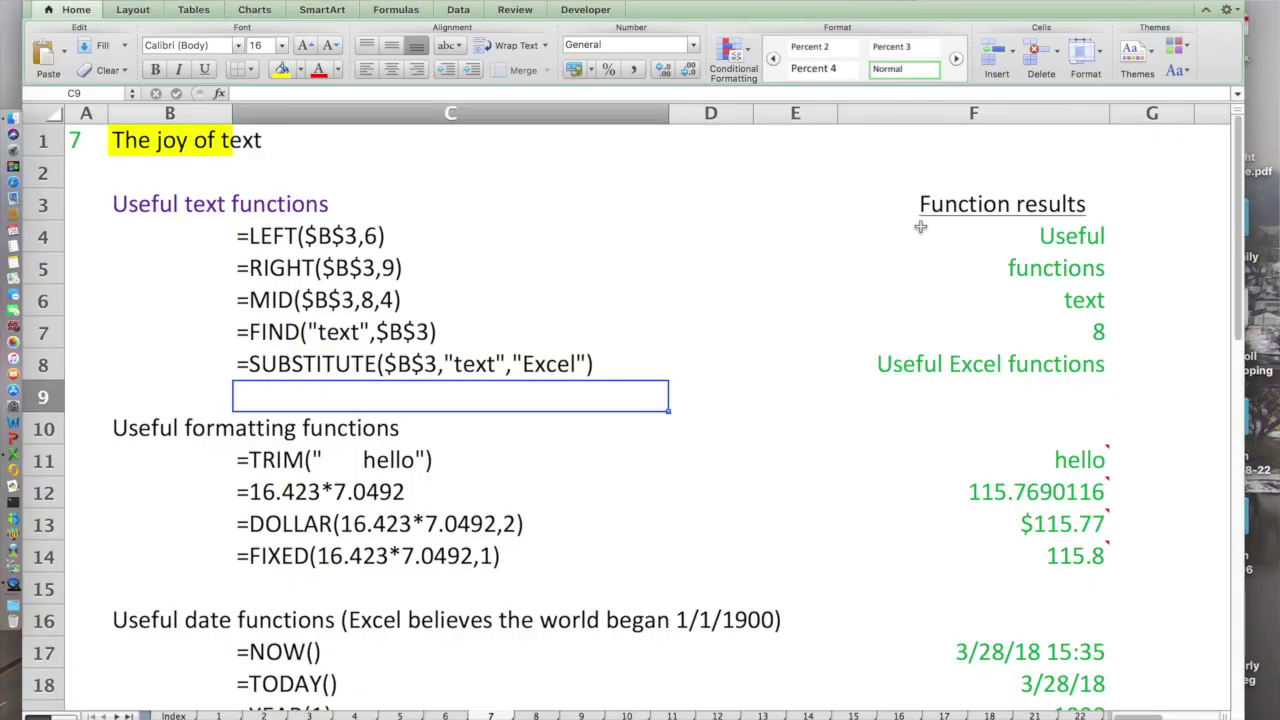
Step through the text function results in F4 to F8 of sheet 7 to view the formula behind each
left_click(1013, 229)
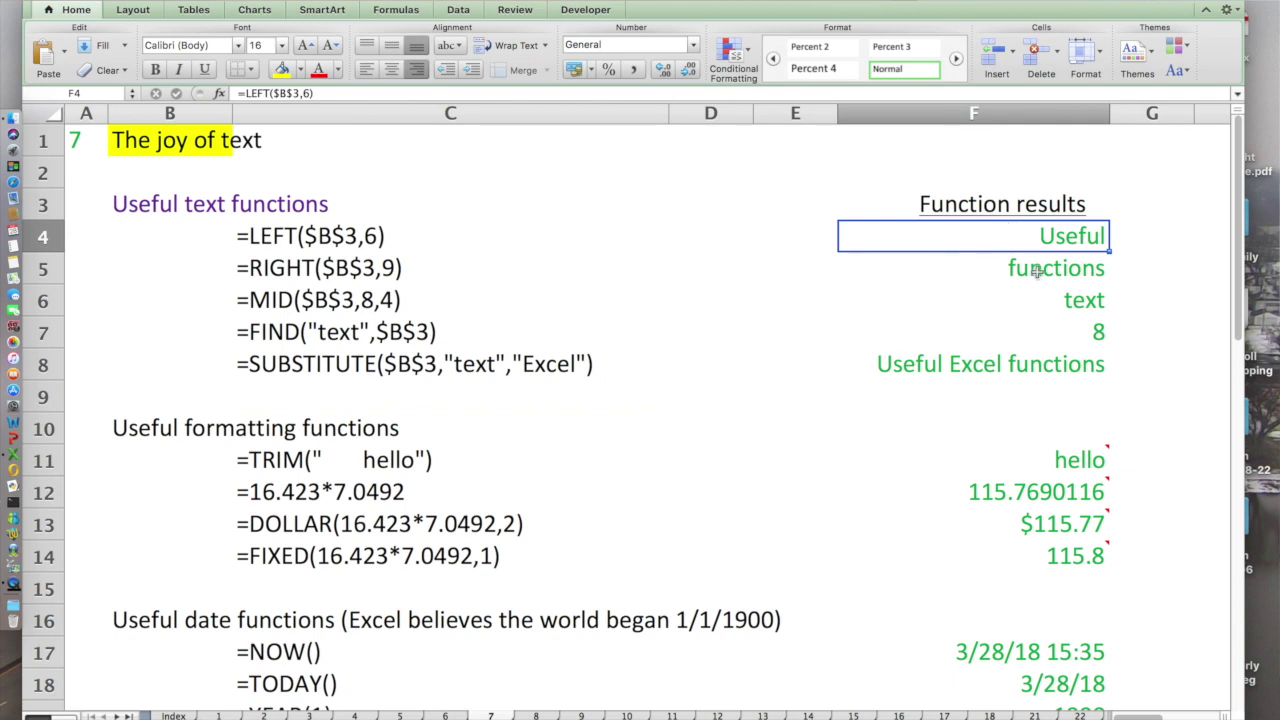
left_click(988, 270)
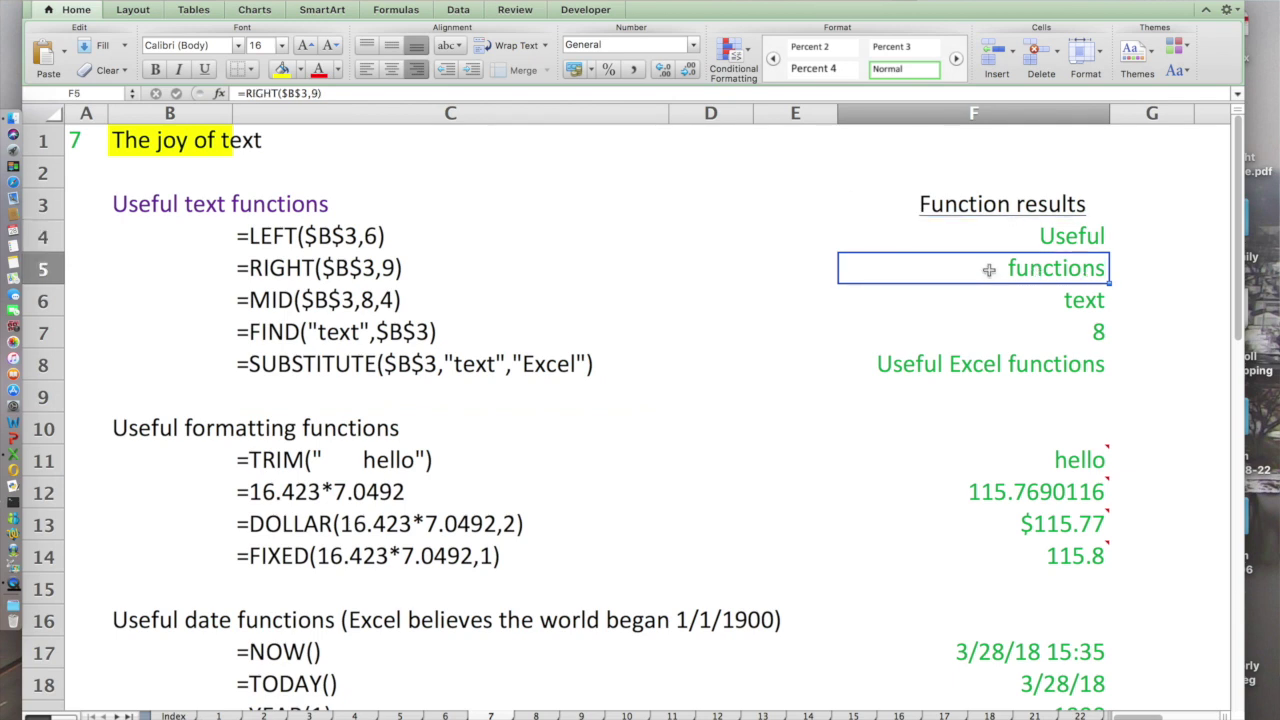
key("Down")
key("Down")
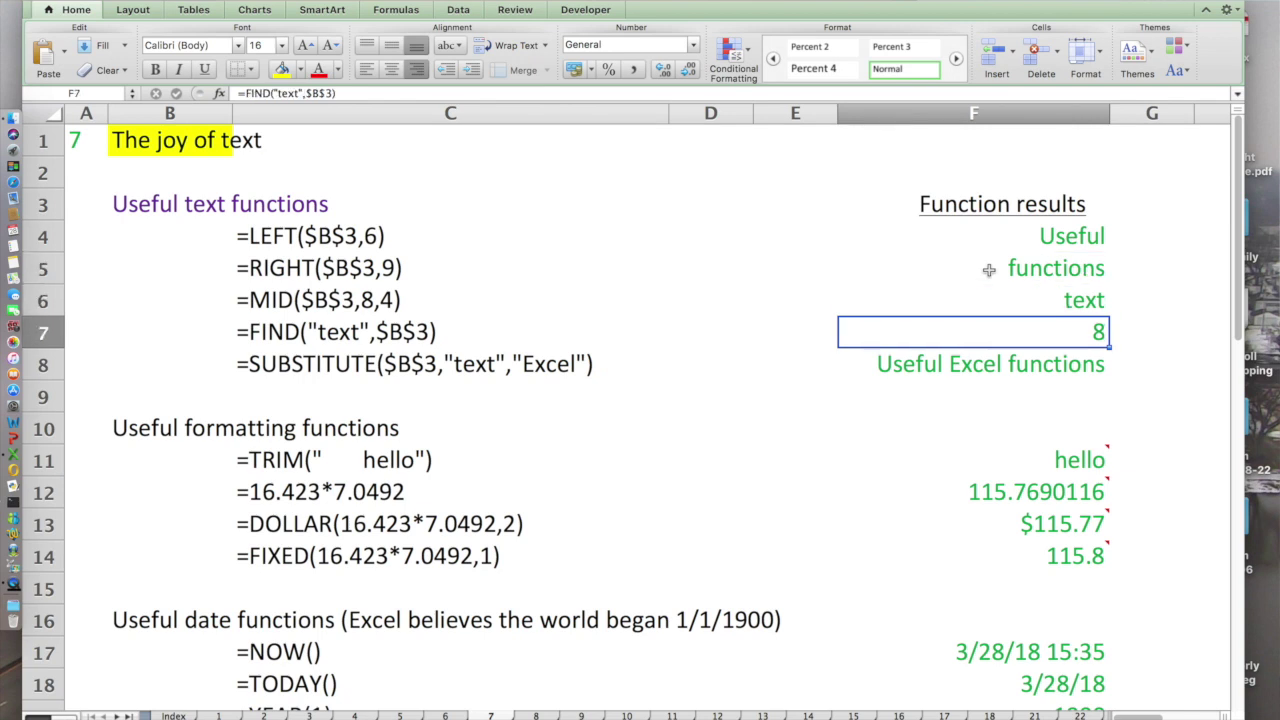
key("Down")
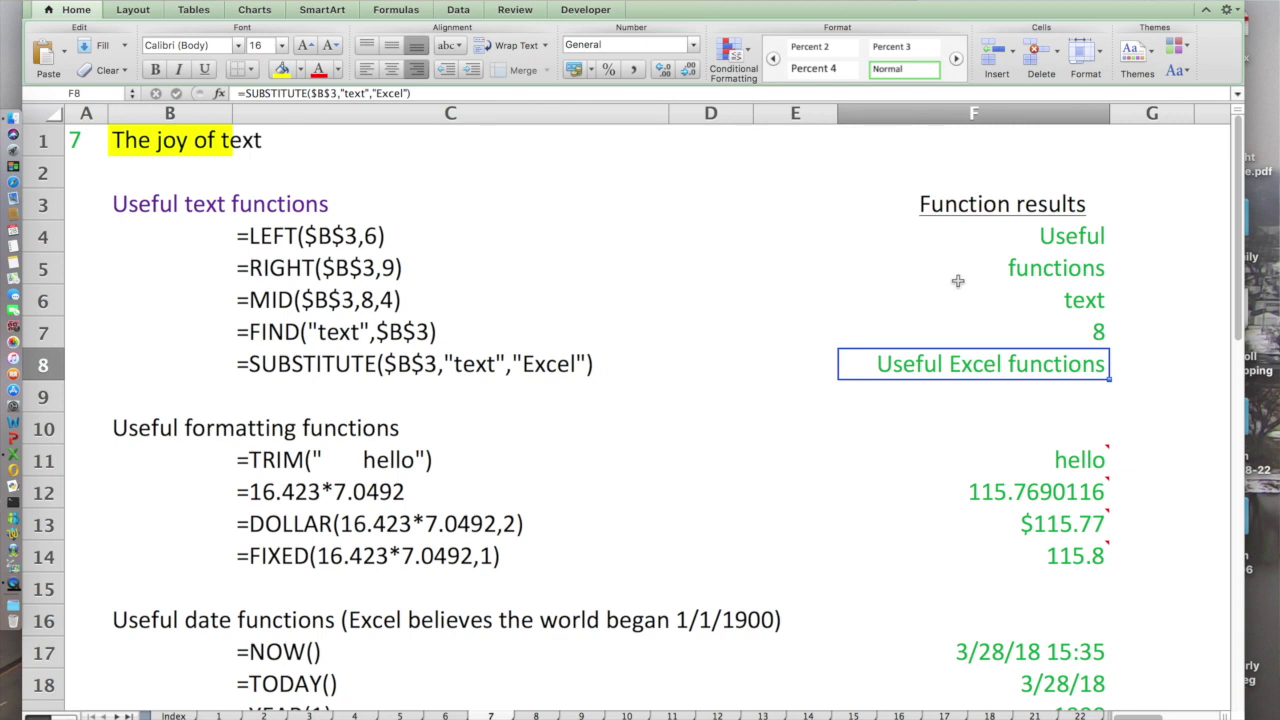
Inspect the arguments of the SUBSTITUTE formula in F8, highlighting the replacement text "Excel", and leave it unedited
double_click(929, 370)
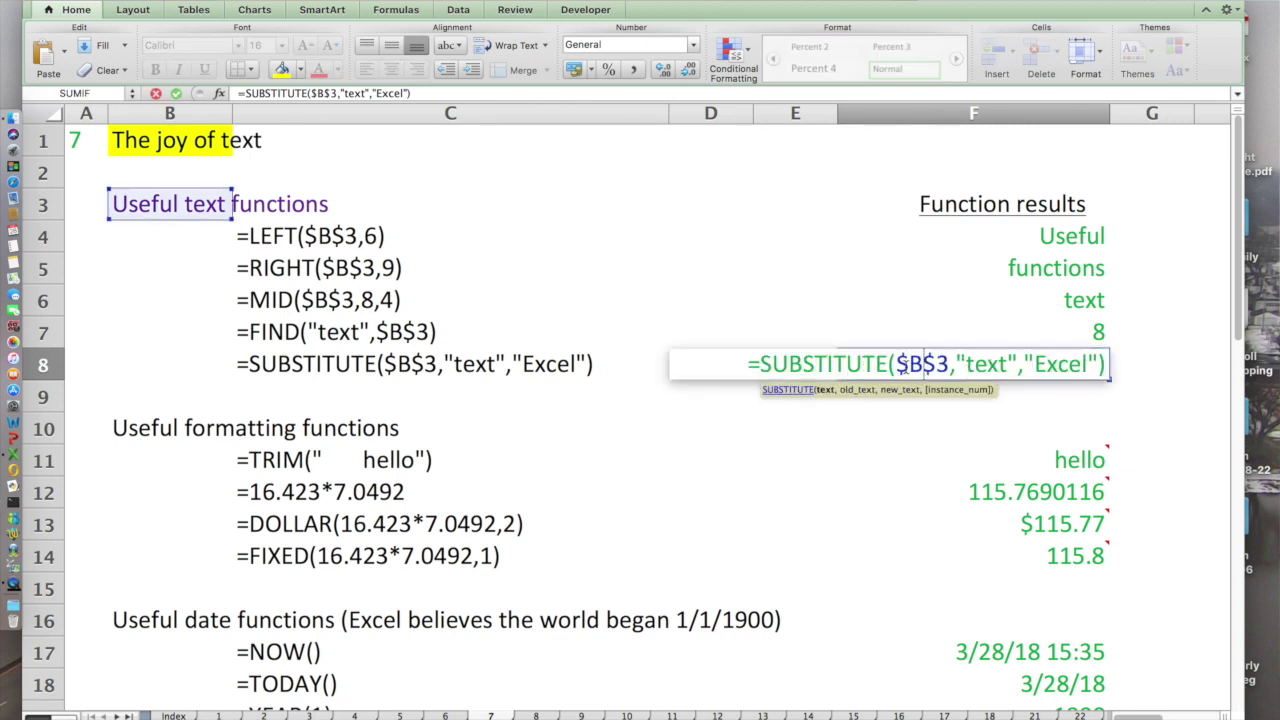
left_click_drag(896, 364, 1073, 364)
left_click(1040, 364)
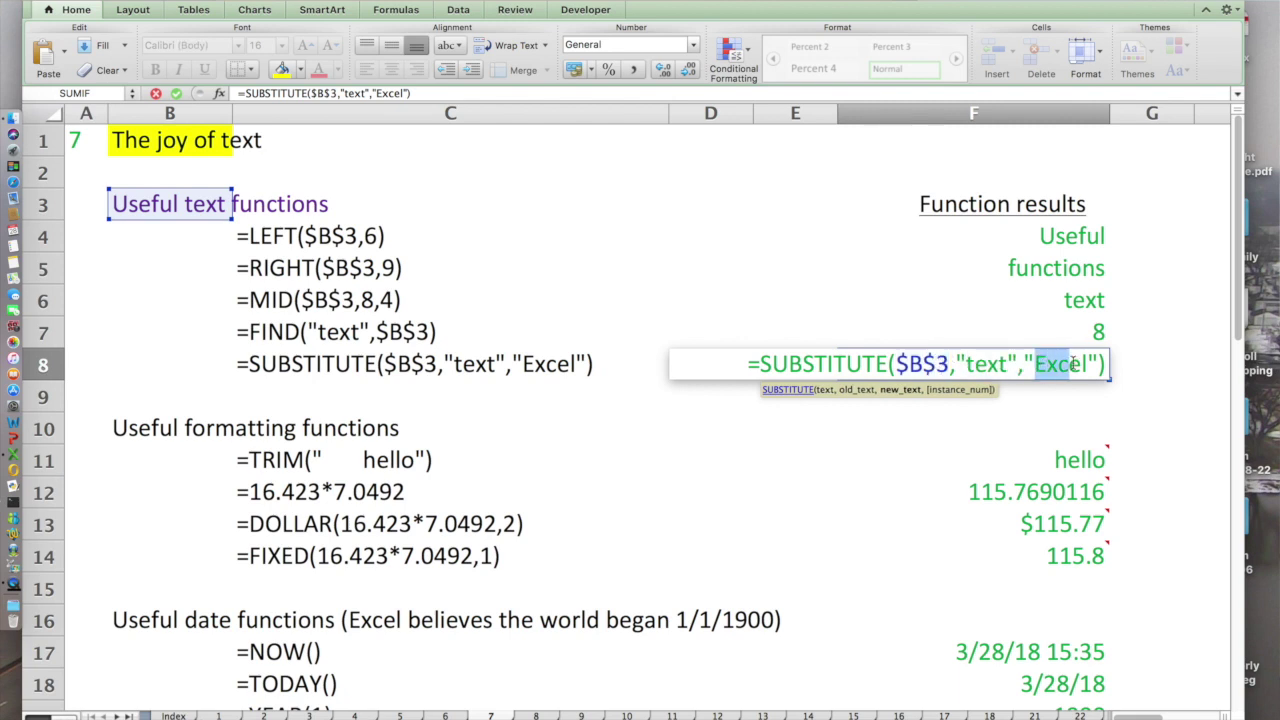
key("Escape")
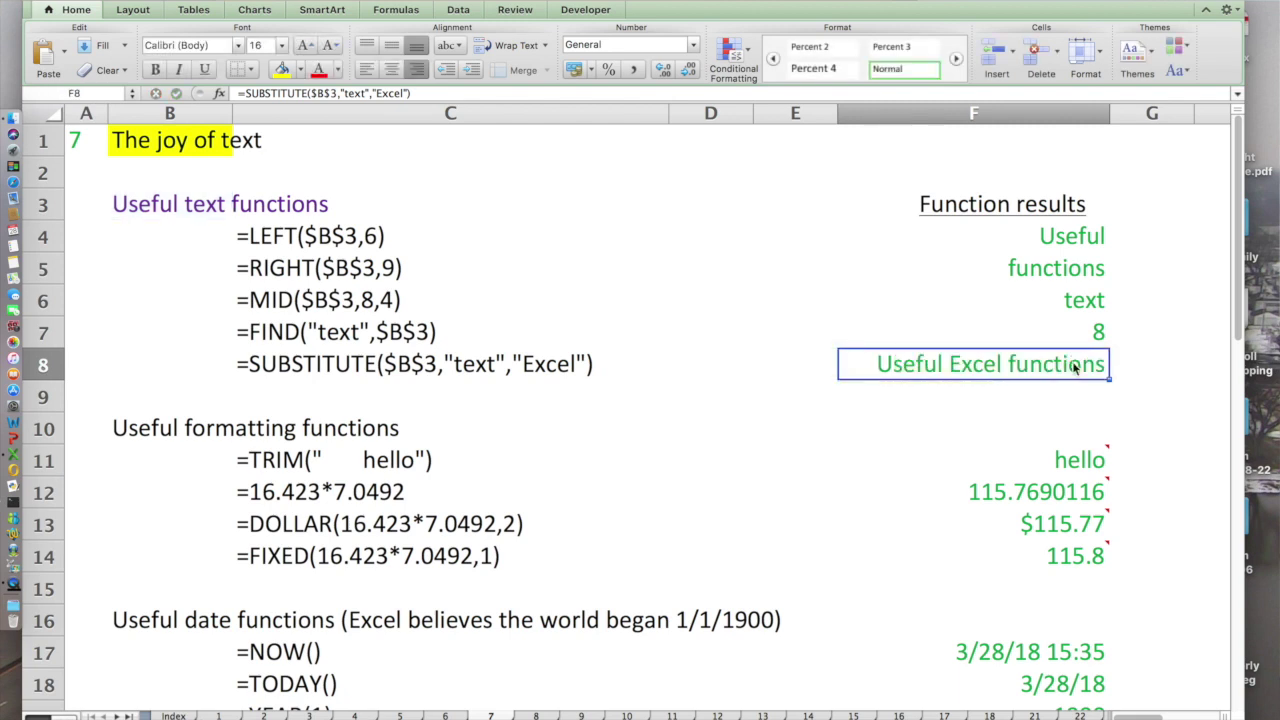
double_click(940, 364)
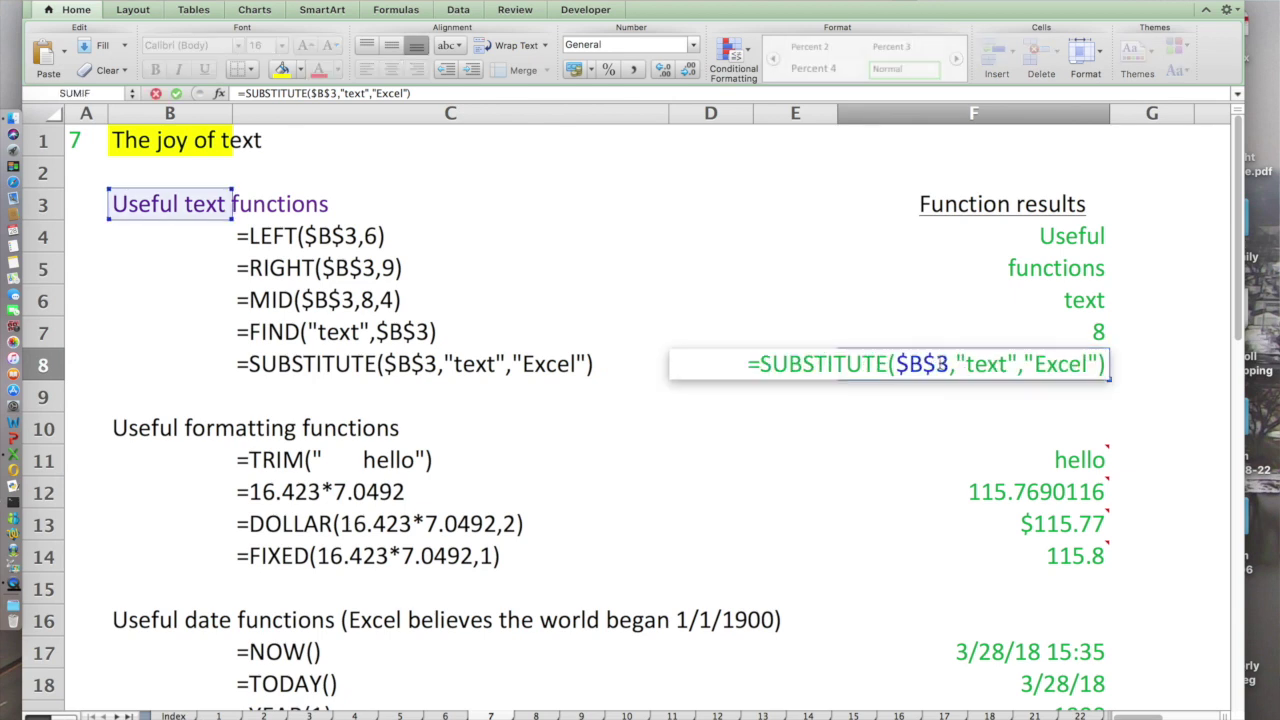
key("Escape")
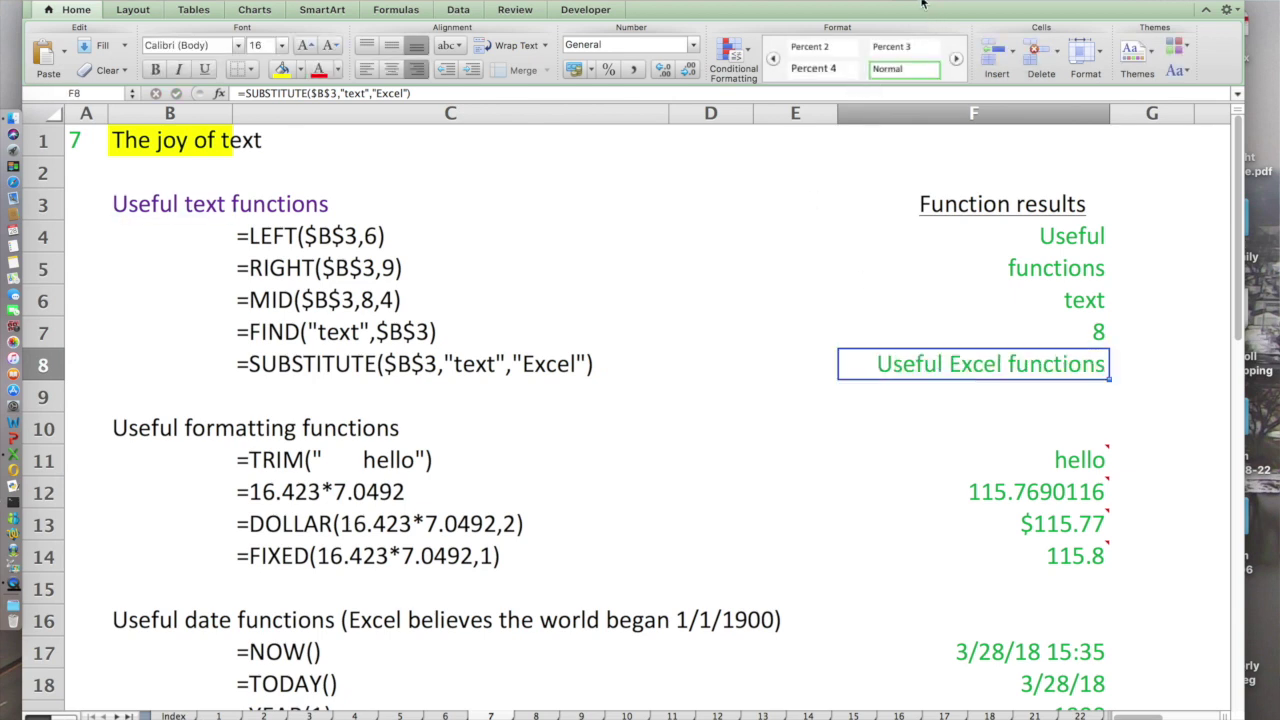